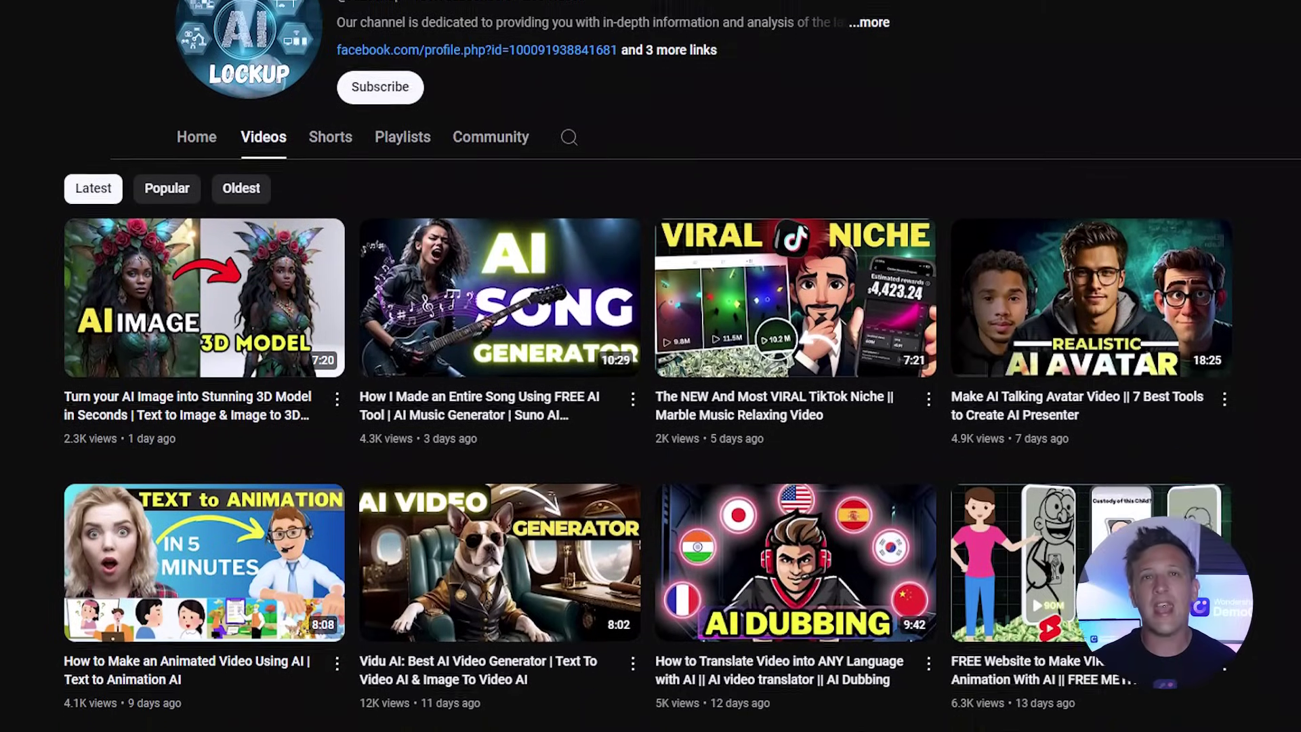
- Open the Video Recorder and choose Screen & Camera mode with live webcam preview
scroll(650, 366, "down", 9)
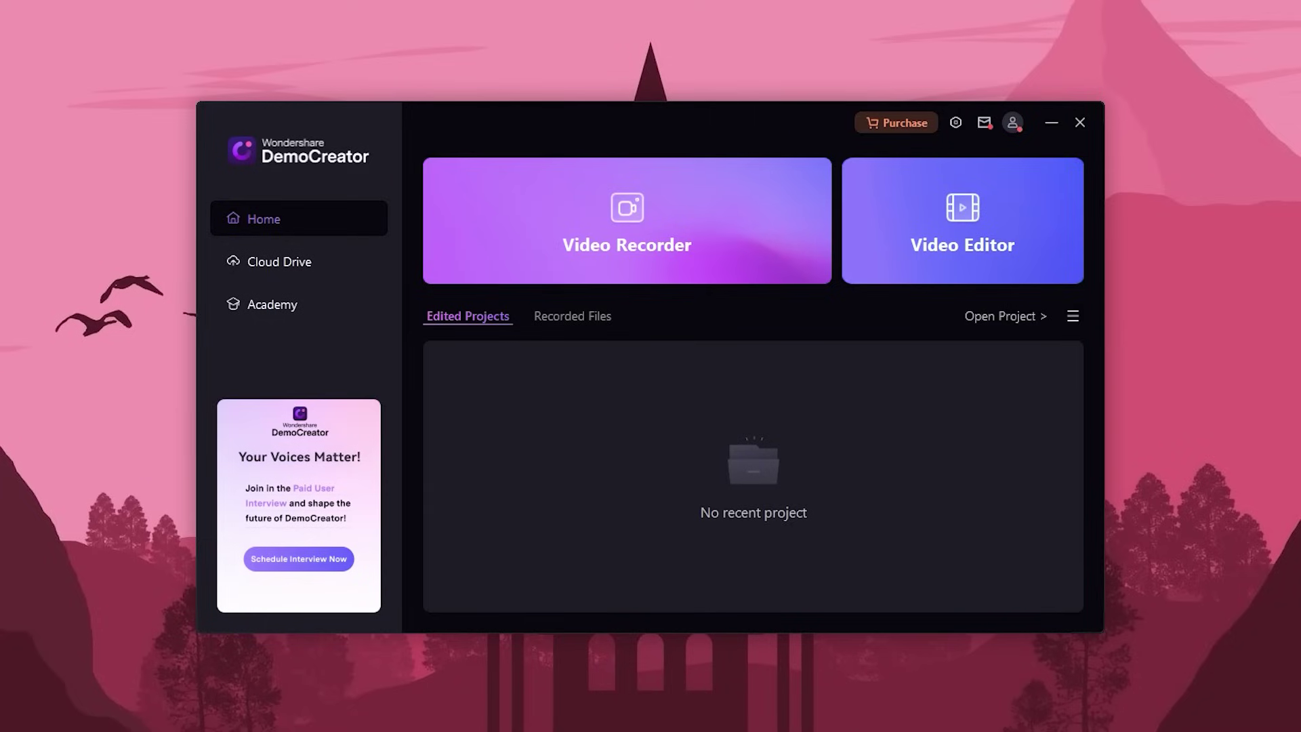
left_click(728, 240)
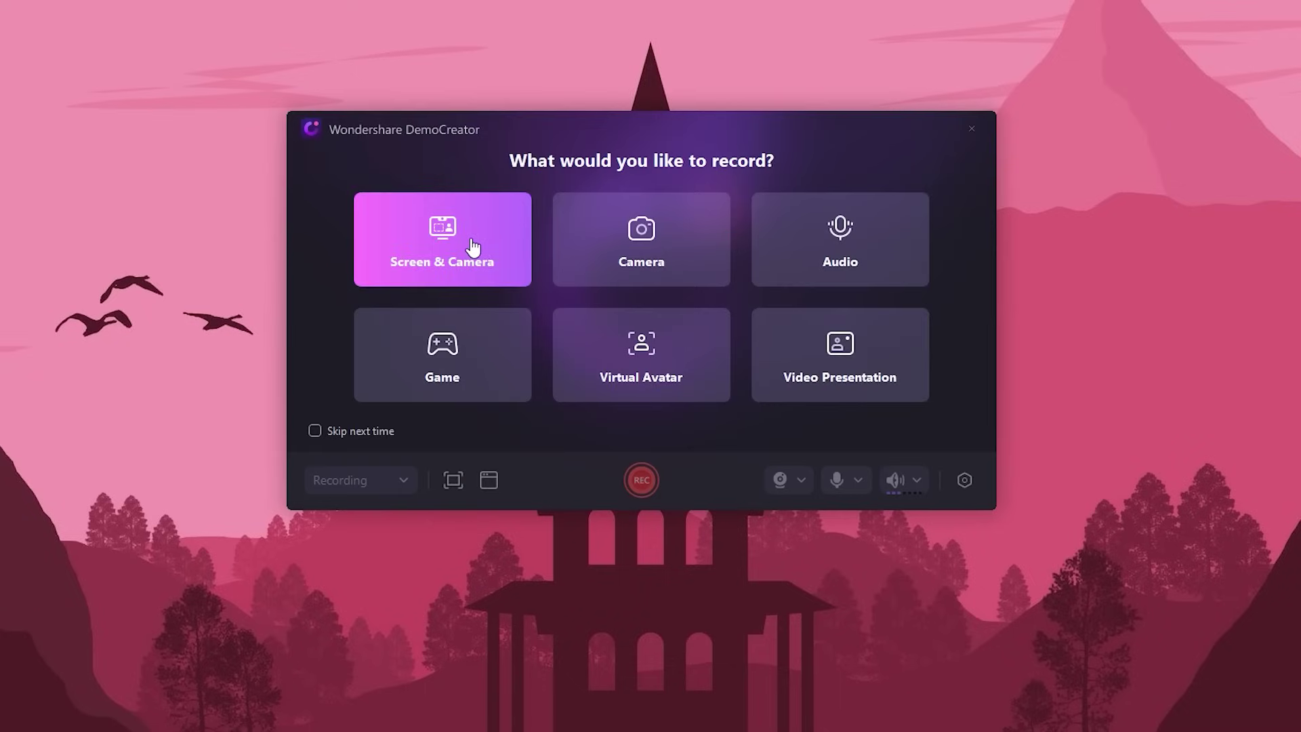
left_click(493, 229)
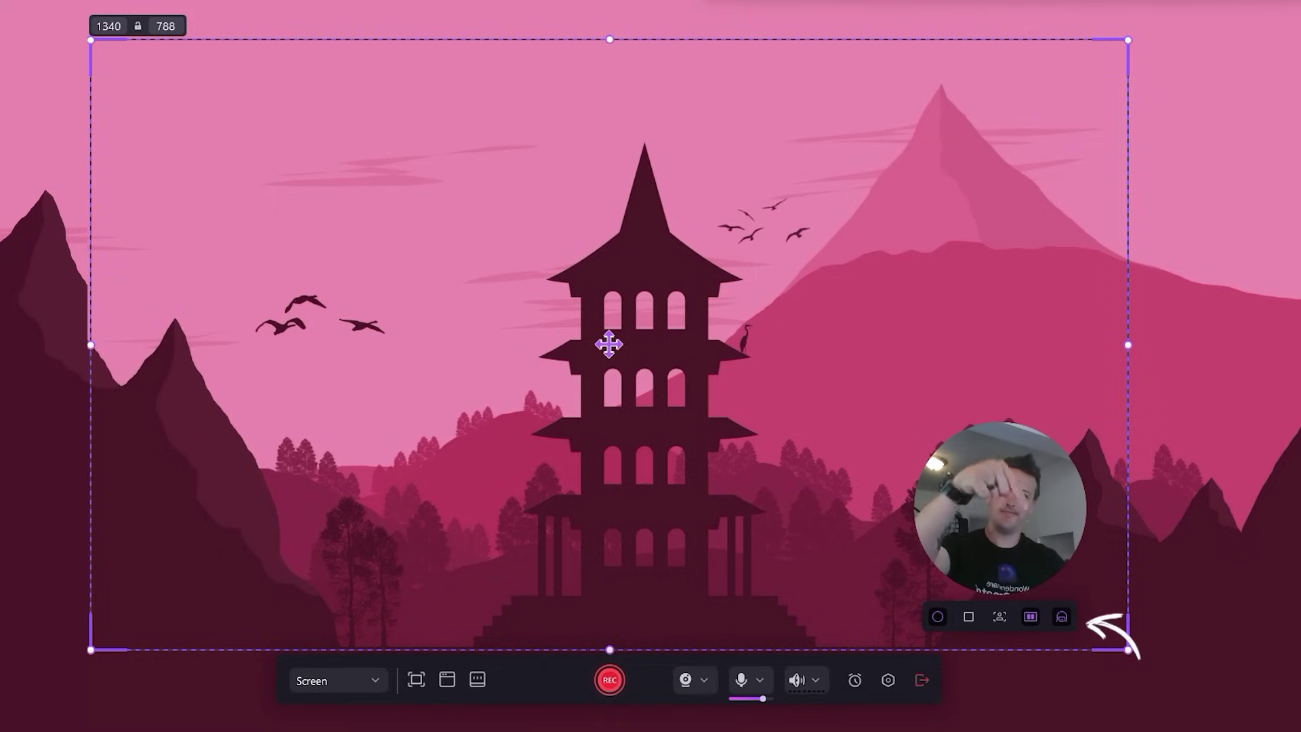
- Bring up the webcam's AI beauty filter sliders, then dismiss the panel
left_click(1060, 616)
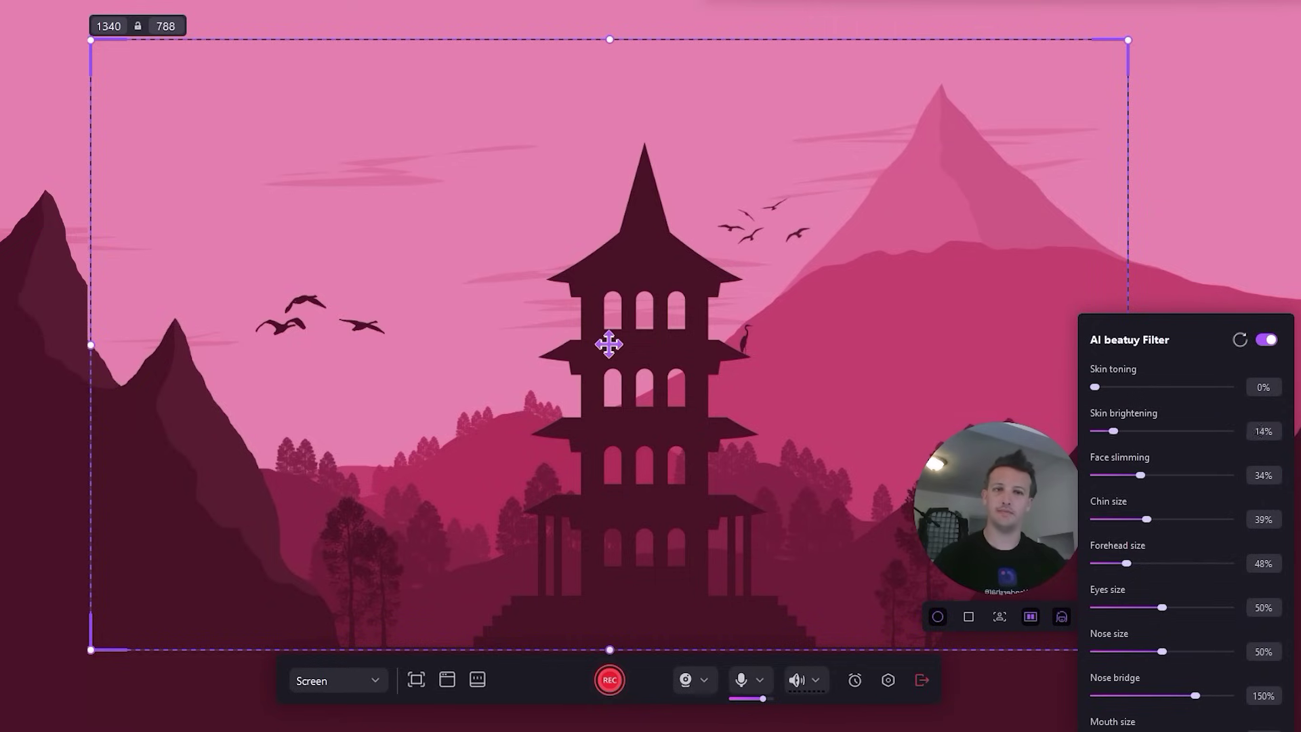
key("Escape")
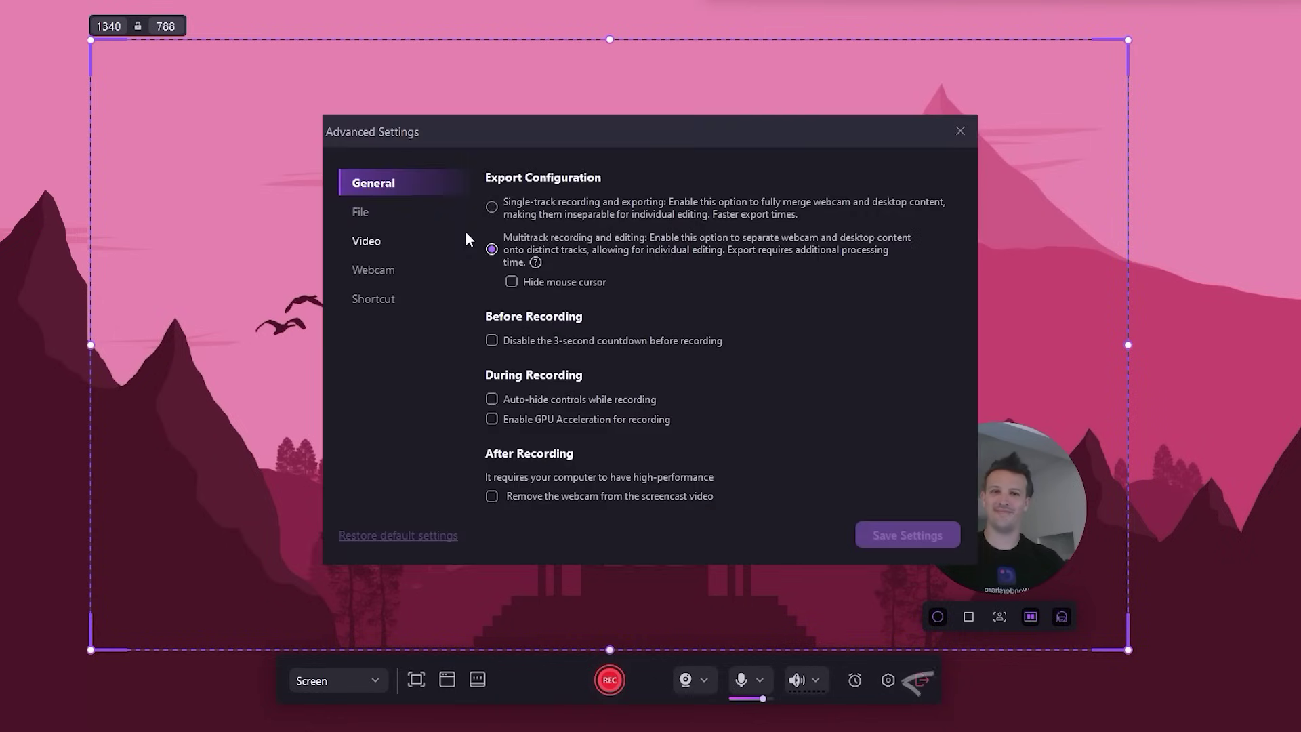
- Select Single-track recording and exporting in the recorder's Advanced Settings
left_click(491, 206)
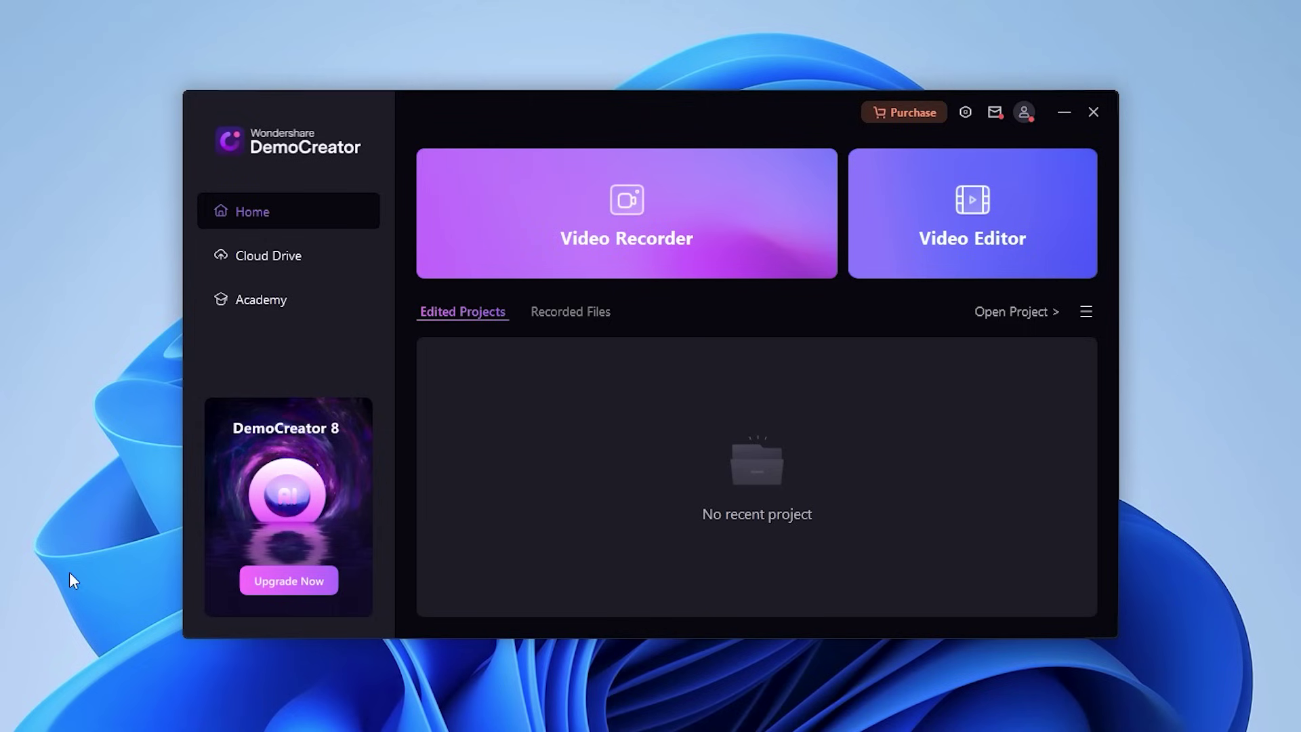
- Start a Virtual Avatar recording using the dark-haired anime avatar
left_click(720, 241)
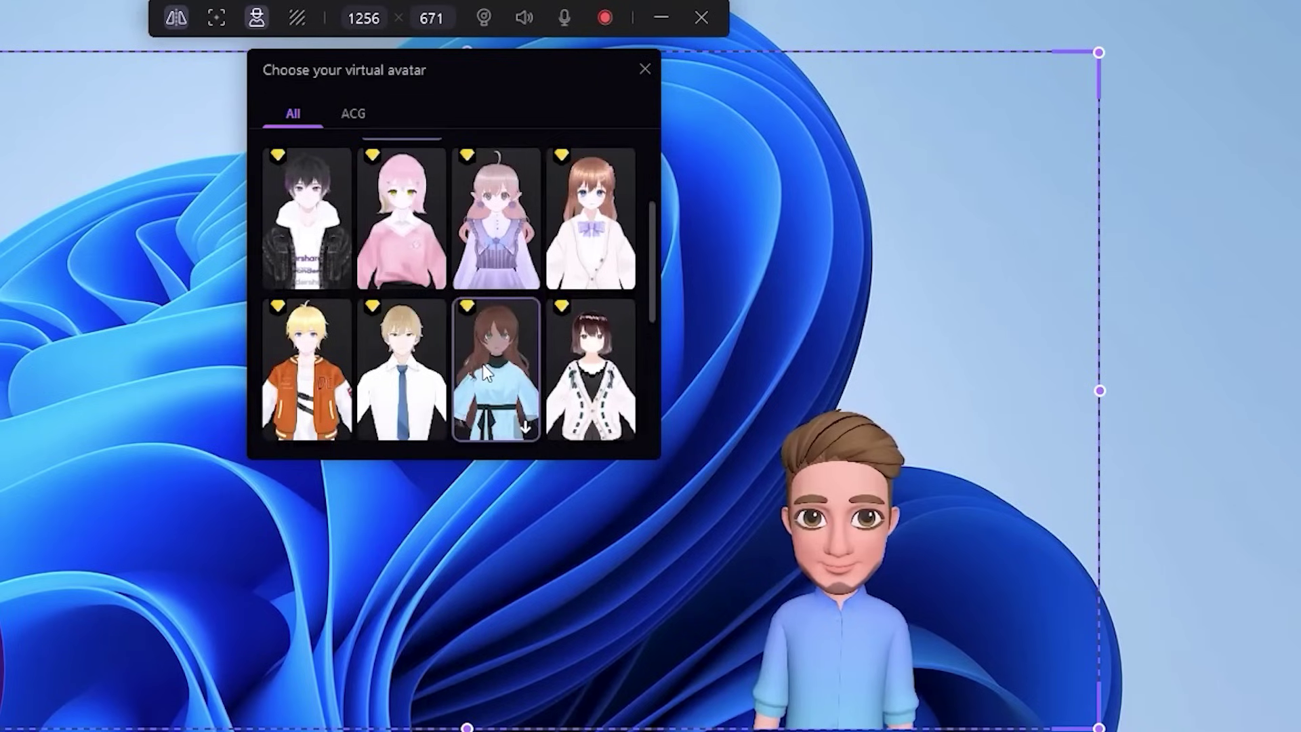
scroll(485, 371, "up", 2)
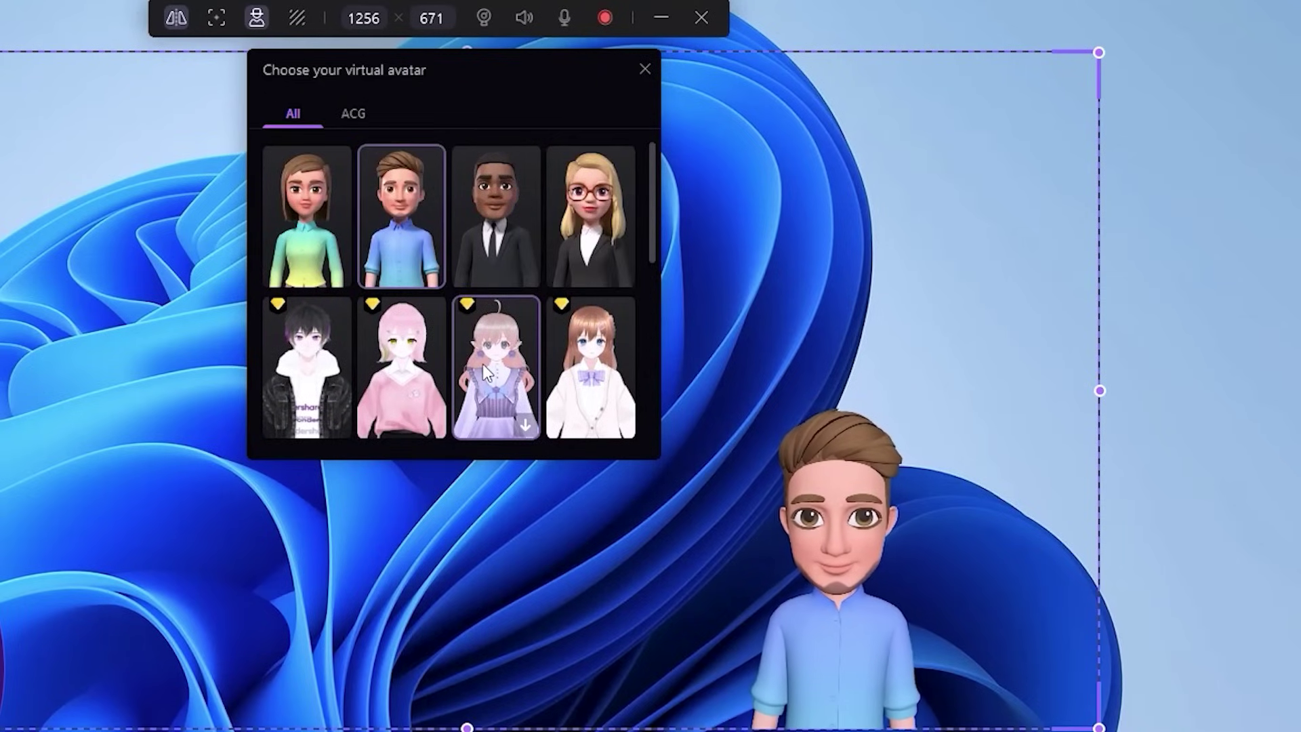
left_click(323, 371)
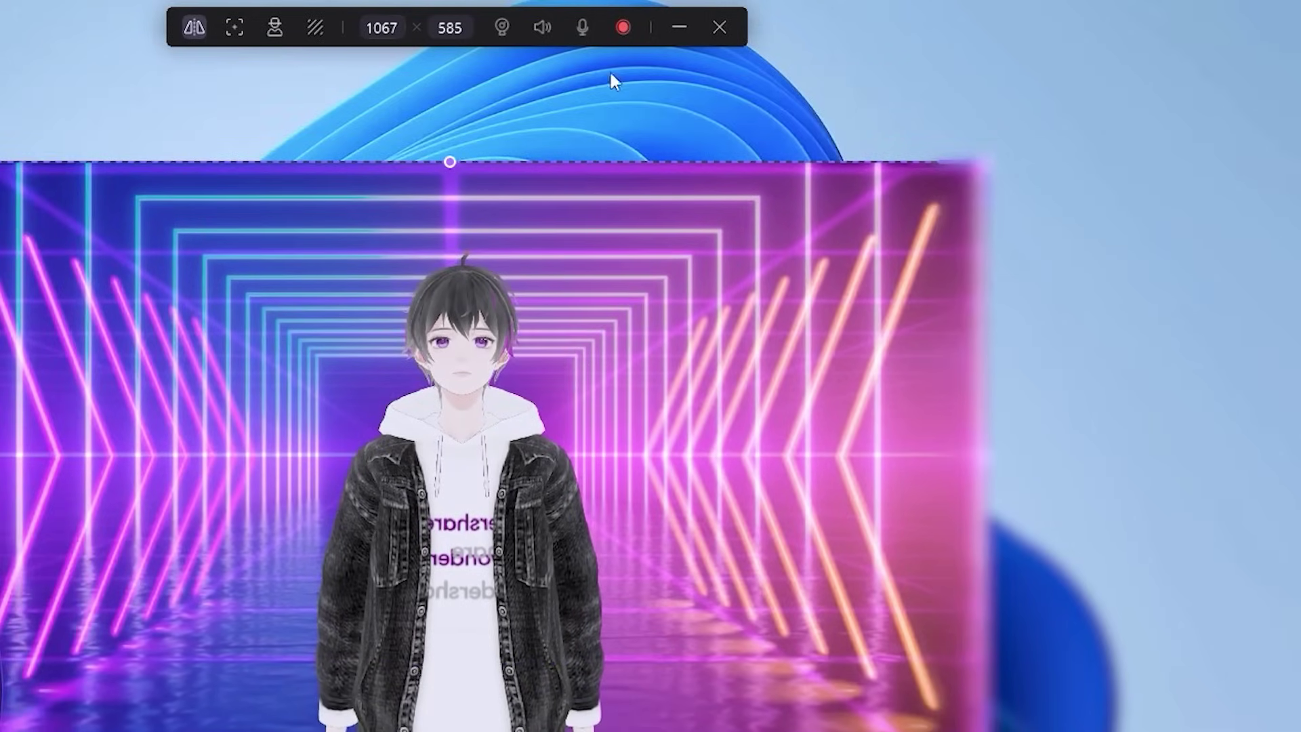
- Record a short avatar clip and scrub through it in Preview Recording
left_click(623, 28)
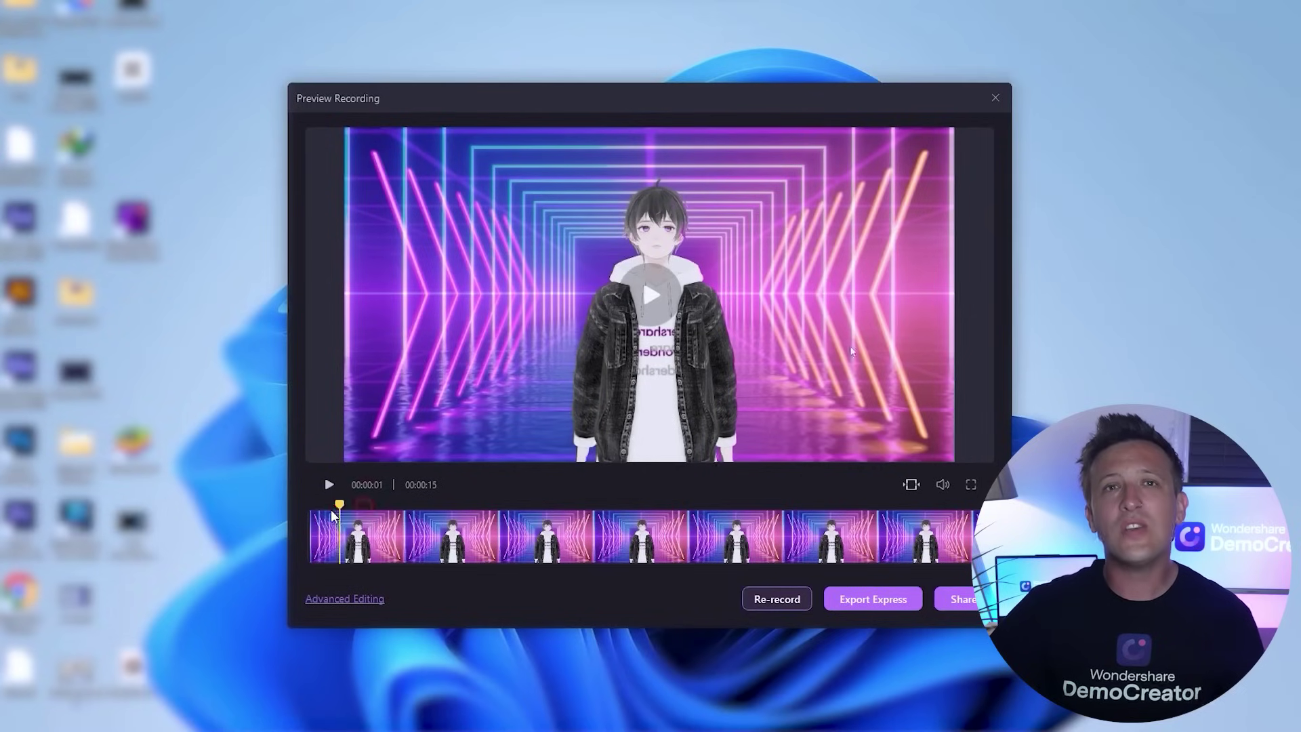
left_click_drag(335, 513, 491, 523)
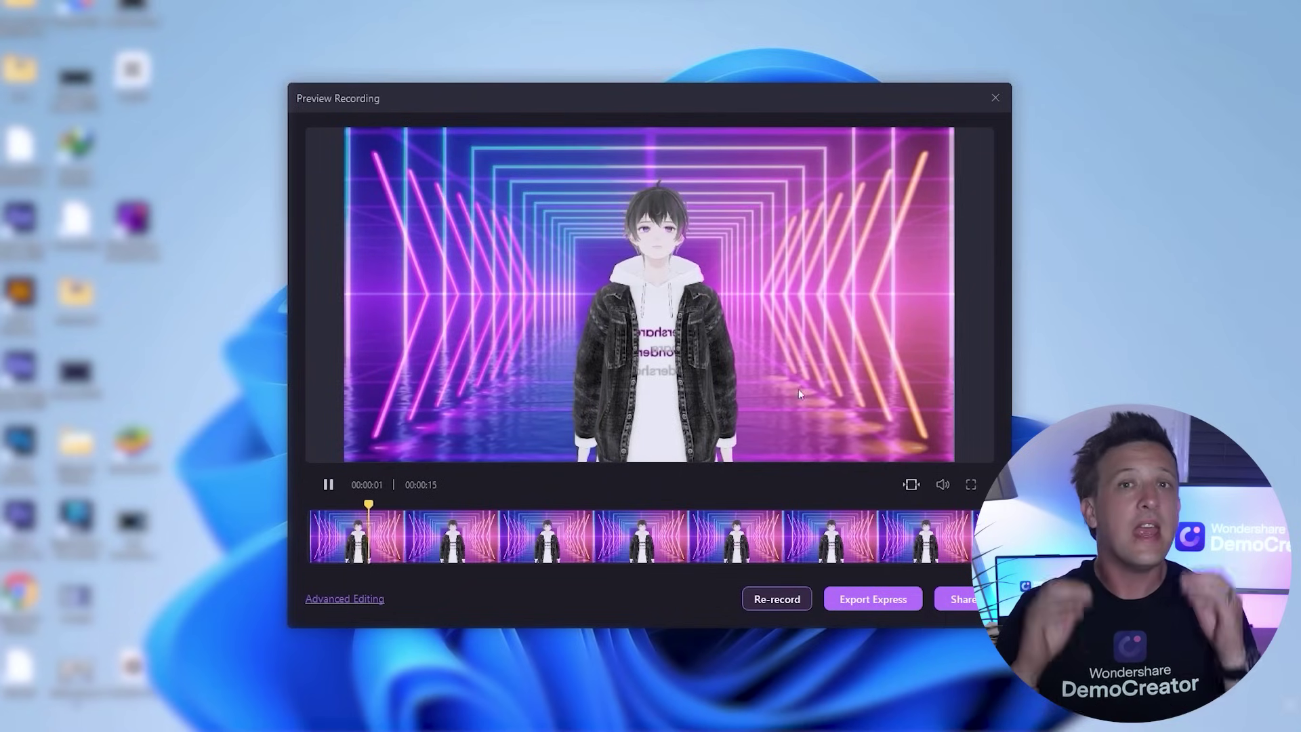
mouse_move(348, 603)
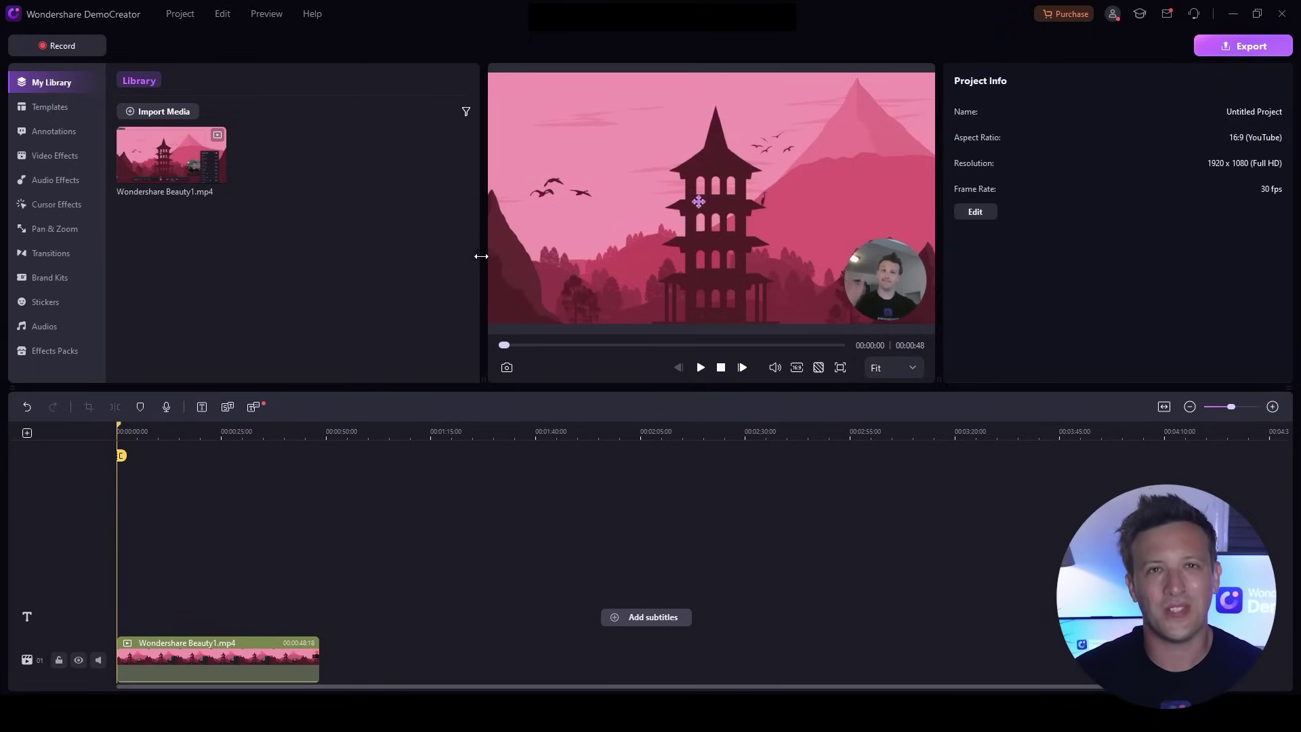
- Browse each sidebar category, from Templates to Effects packs, then return to Media
left_click(52, 109)
left_click(54, 134)
left_click(54, 156)
left_click(55, 181)
left_click(55, 204)
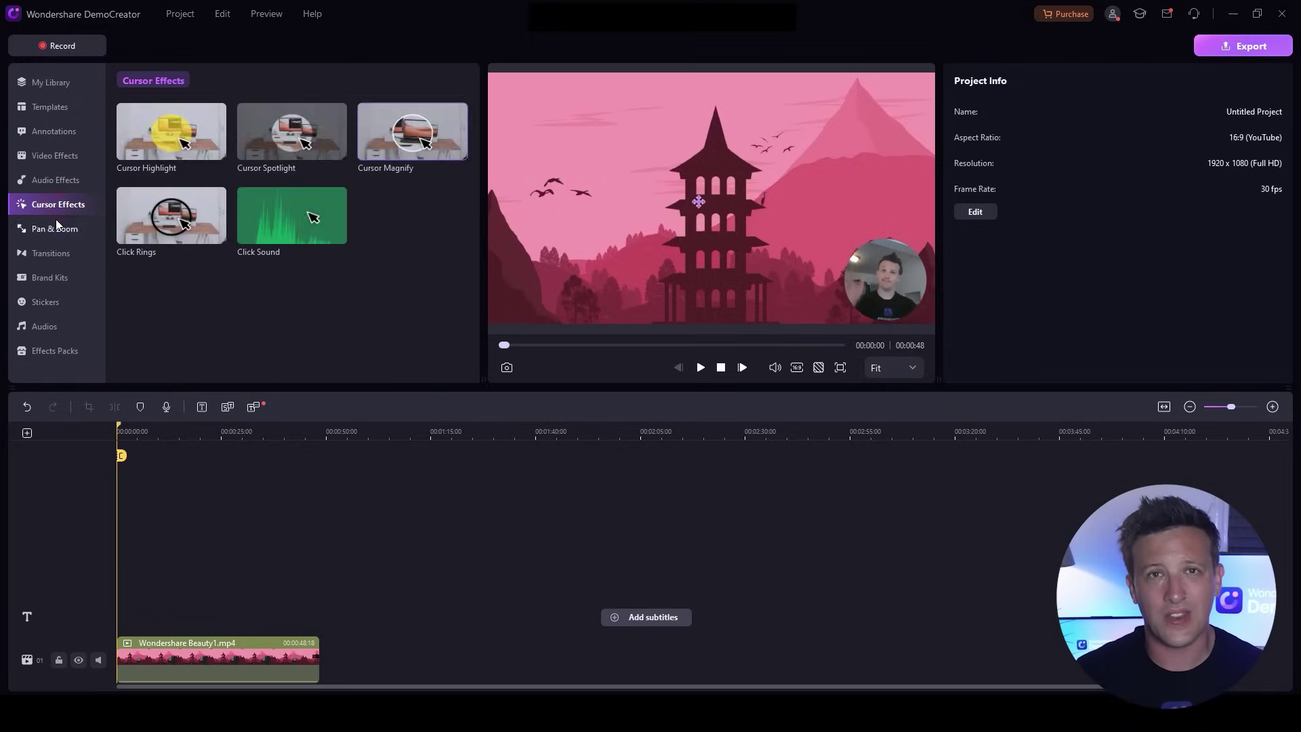
left_click(55, 228)
left_click(52, 252)
left_click(52, 277)
left_click(51, 302)
left_click(48, 327)
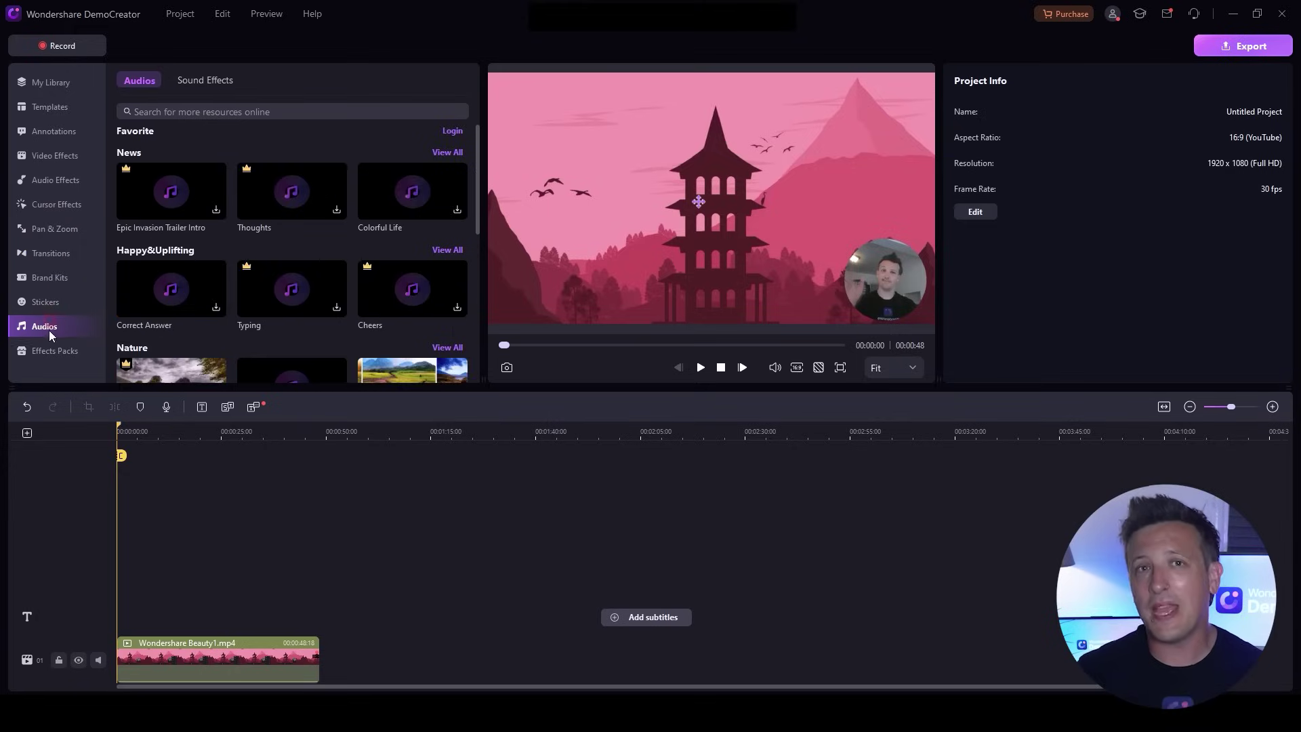
left_click(53, 351)
left_click(53, 82)
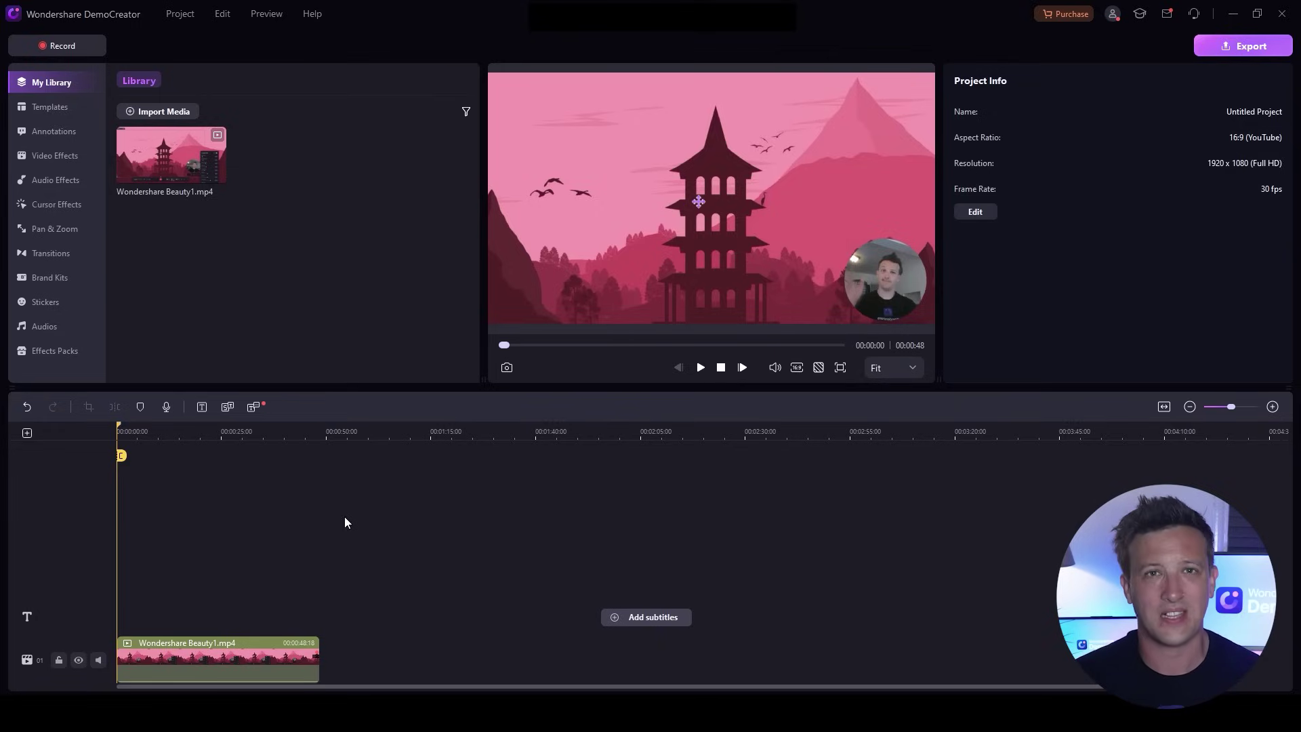
- Add Cursor Highlight from Cursor Effects to the recorded clip and show the Pan & Zoom presets
left_click(78, 206)
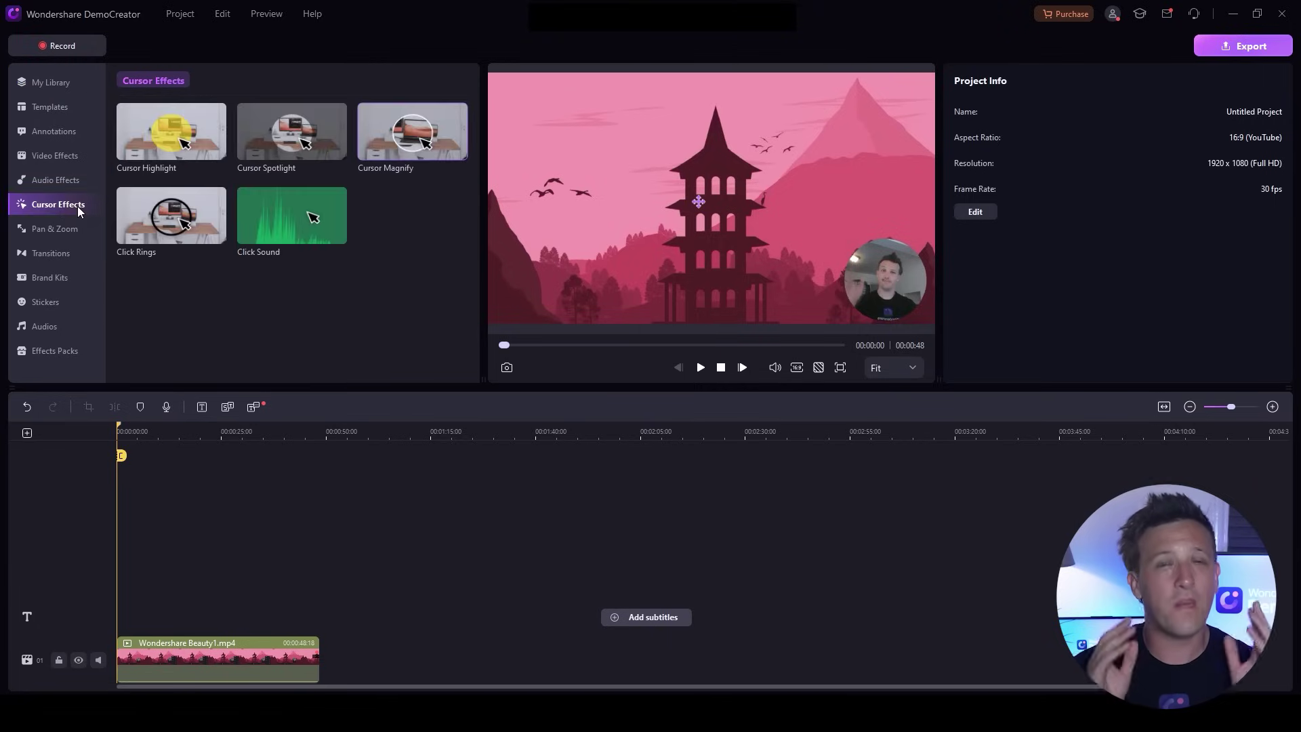
left_click(172, 148)
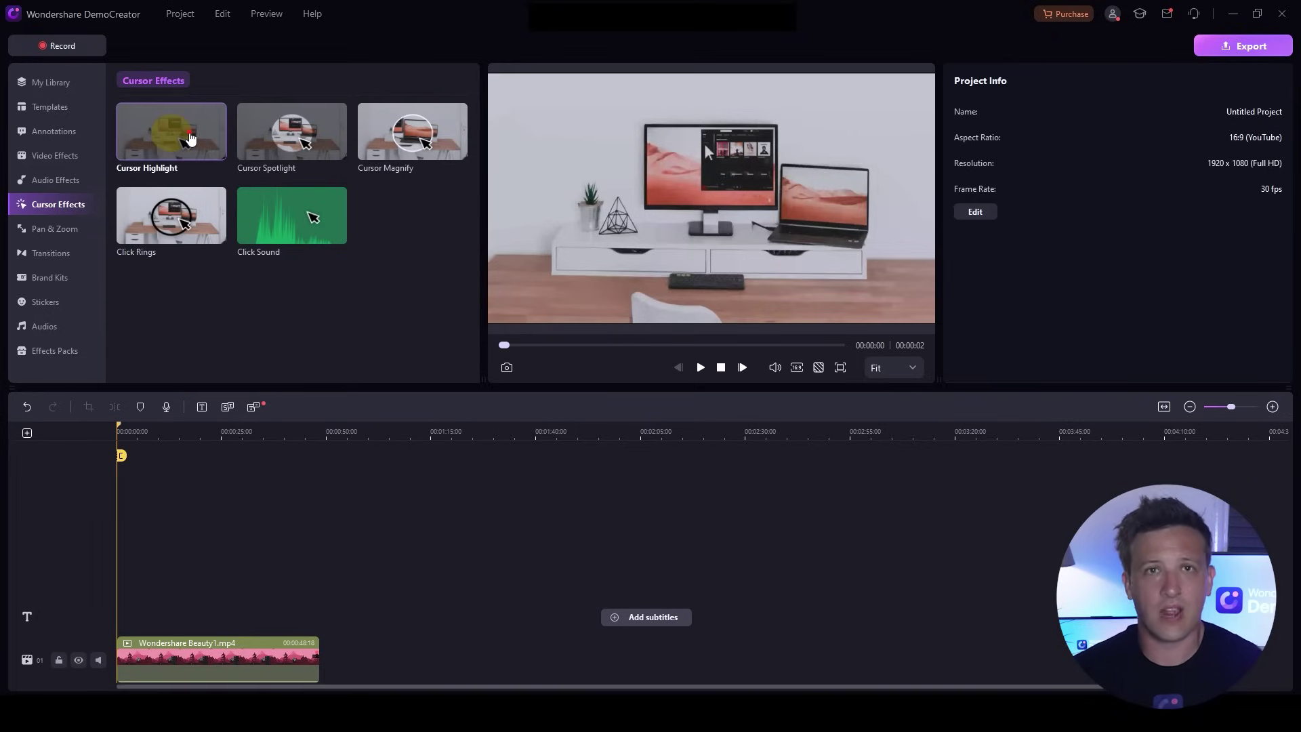
left_click_drag(189, 138, 164, 654)
left_click(41, 229)
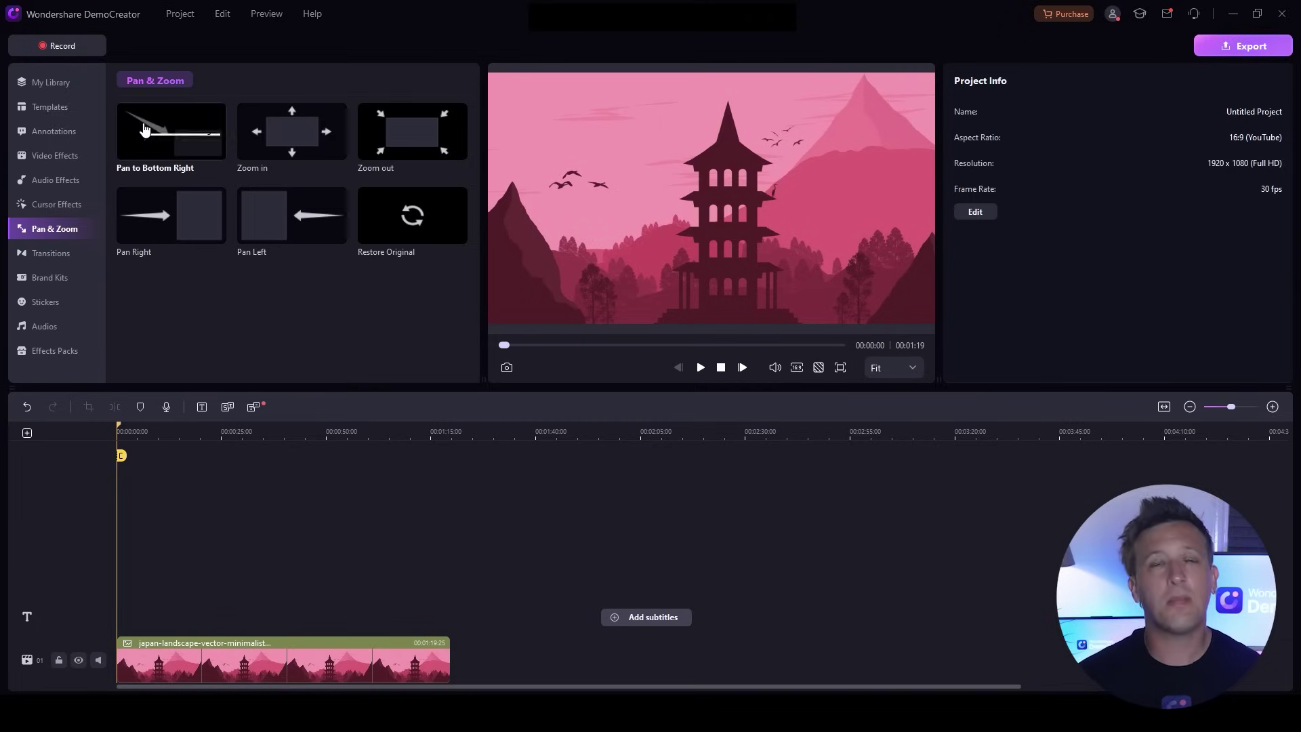
- Place Pan to Bottom Right at the clip's start and shorten its duration
left_click_drag(145, 129, 136, 648)
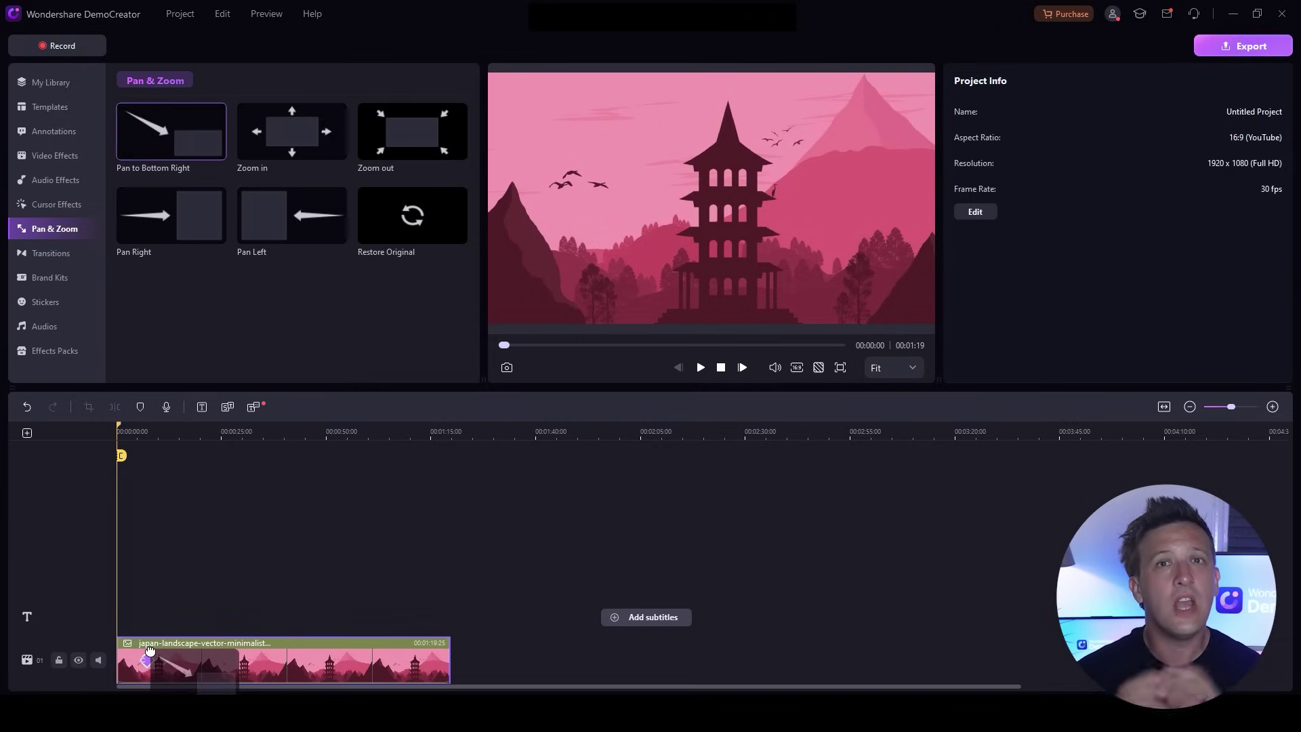
left_click_drag(154, 651, 173, 662)
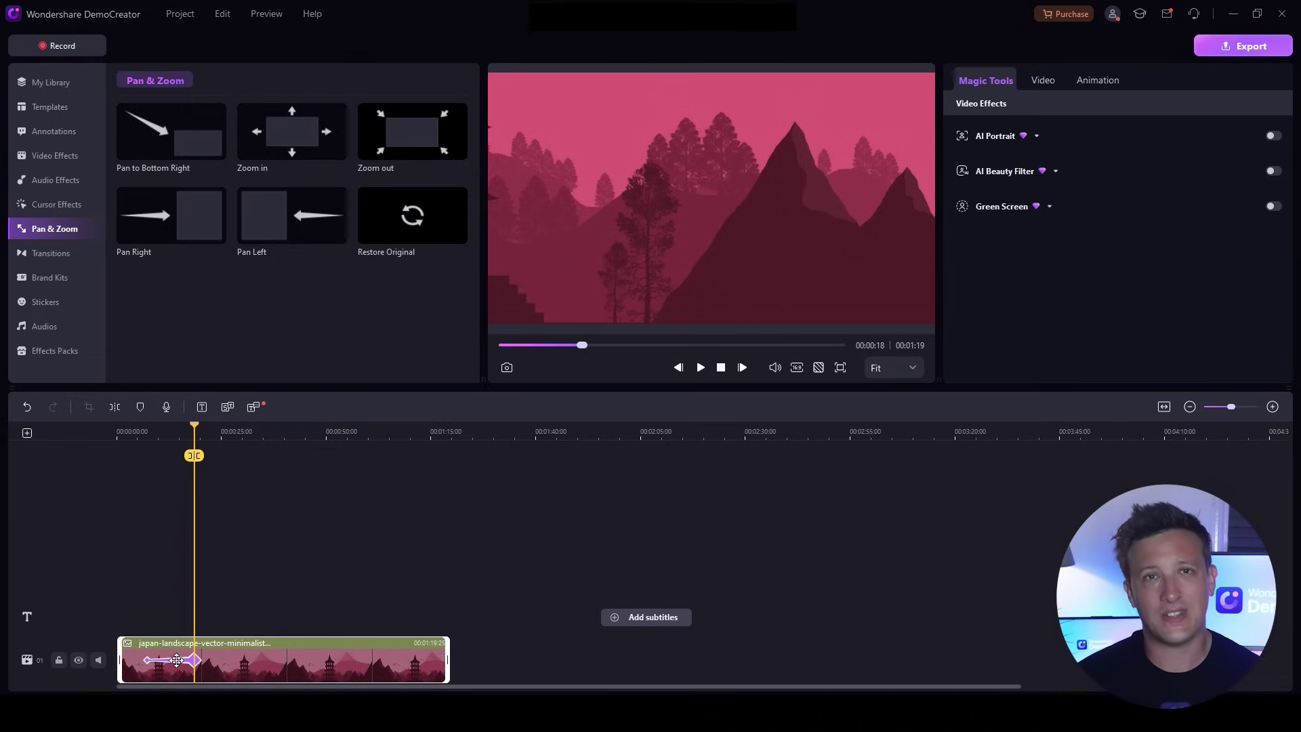
left_click_drag(187, 660, 227, 661)
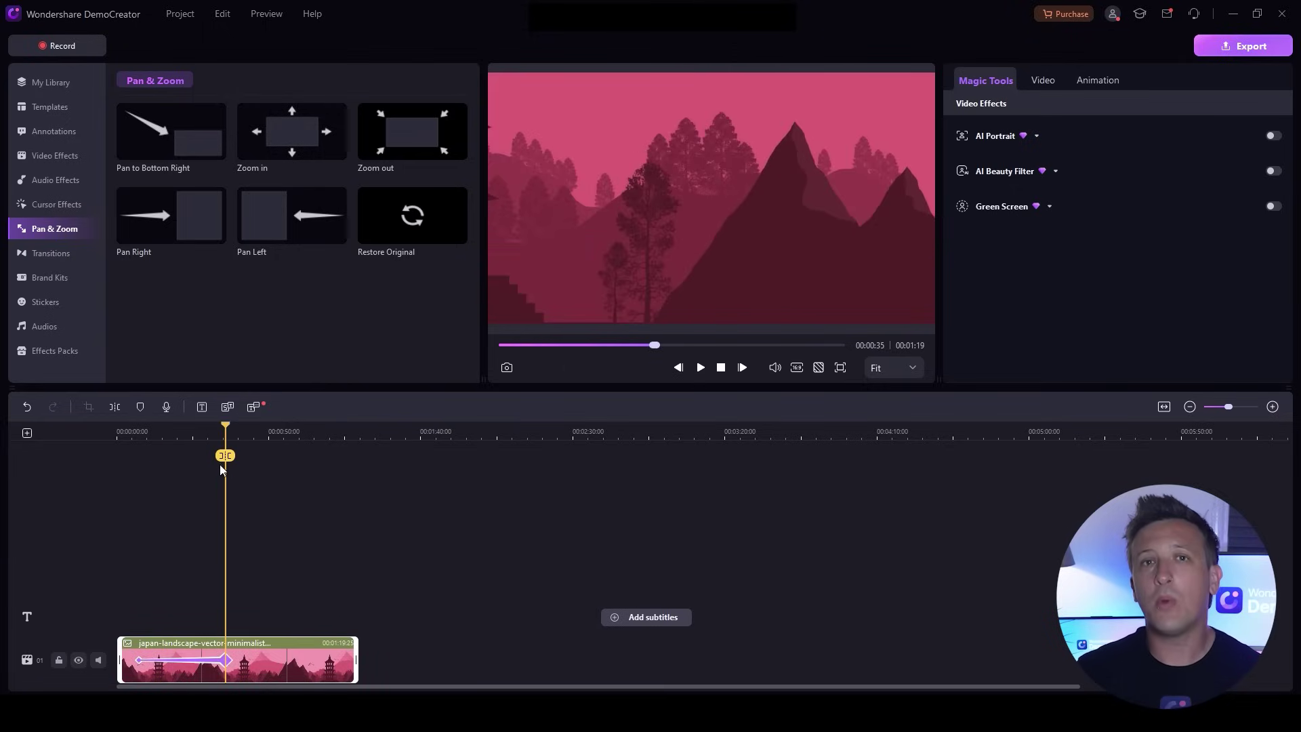
left_click_drag(227, 428, 170, 428)
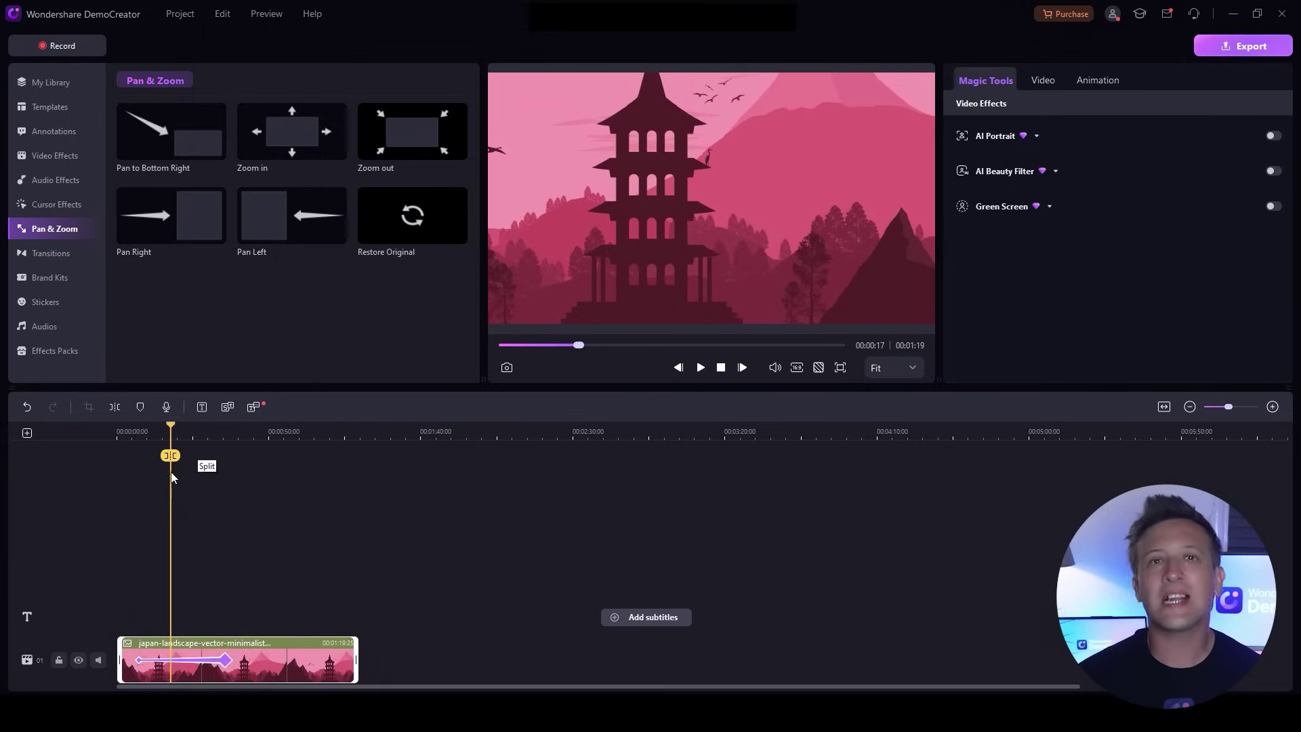
- Narrow the pan effect's Start rectangle from both sides and confirm
double_click(202, 660)
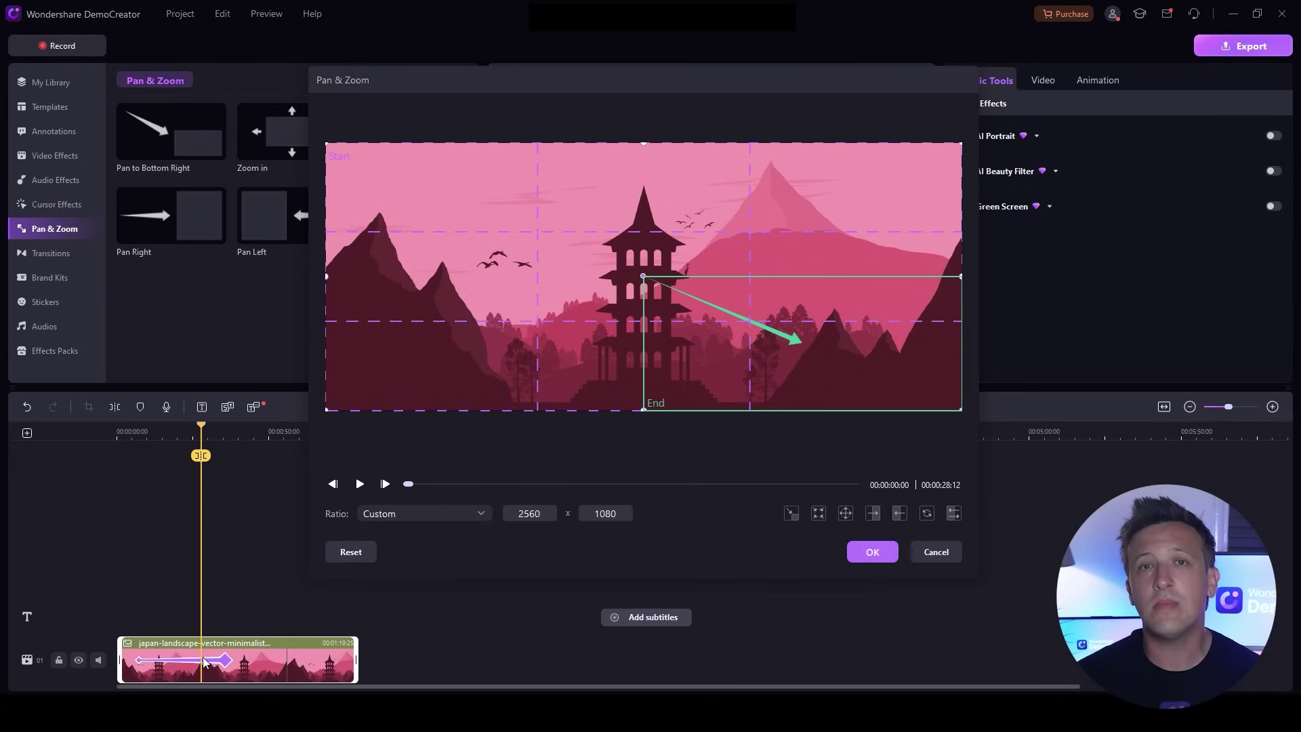
left_click_drag(324, 144, 603, 112)
left_click_drag(941, 406, 867, 407)
left_click(873, 552)
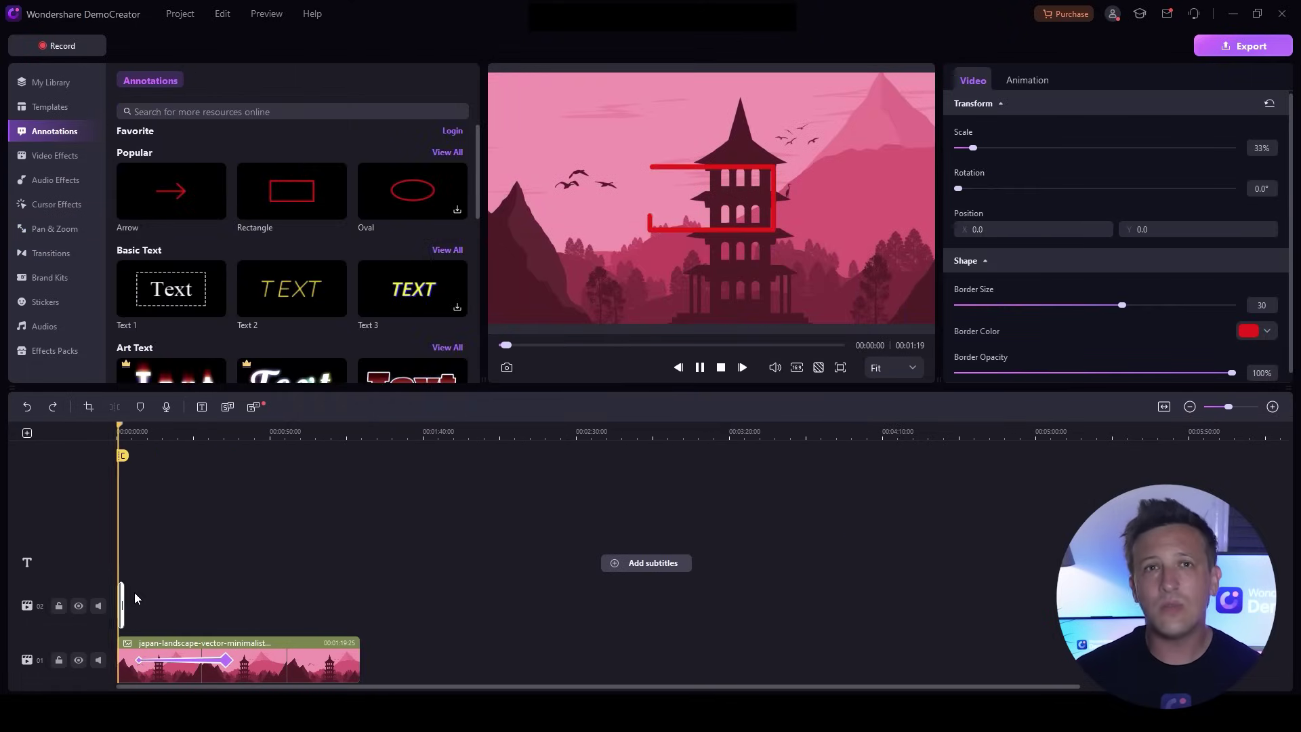
- Open the Export dialog on the YouTube sharing page at 1920*1080
left_click(134, 598)
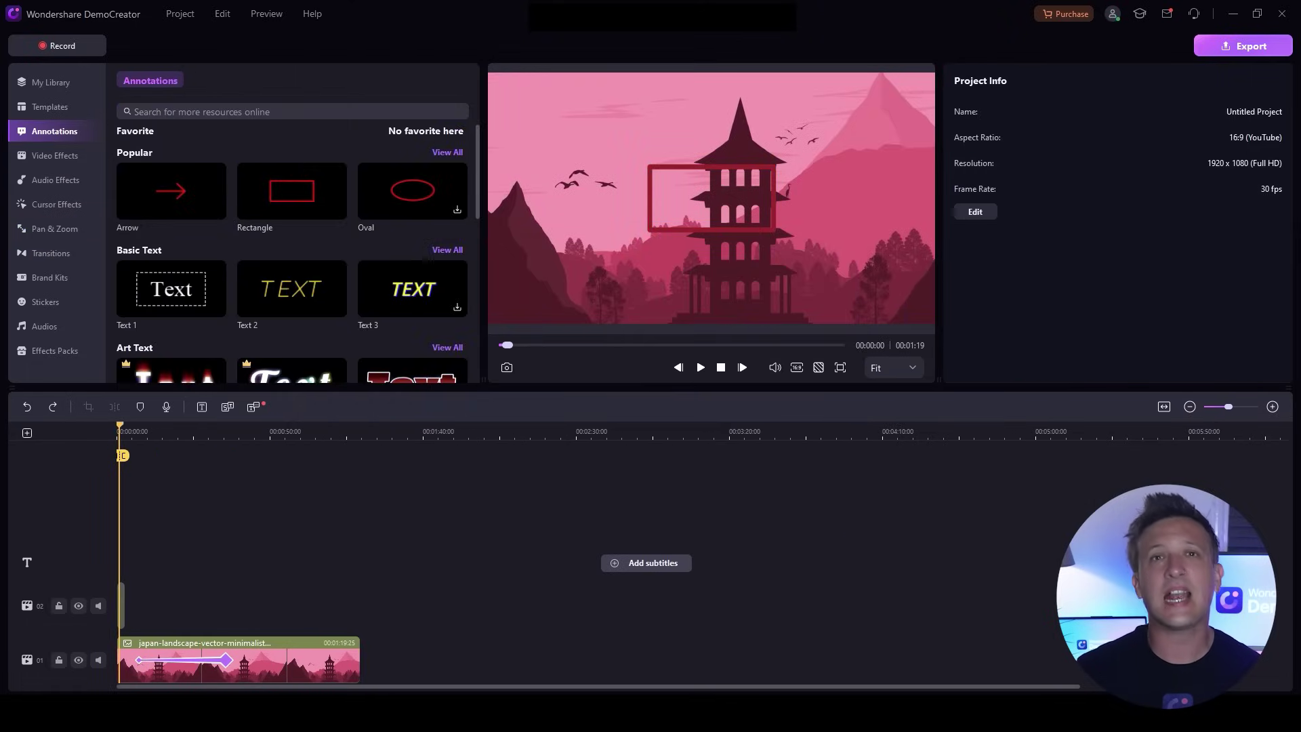
left_click(1211, 51)
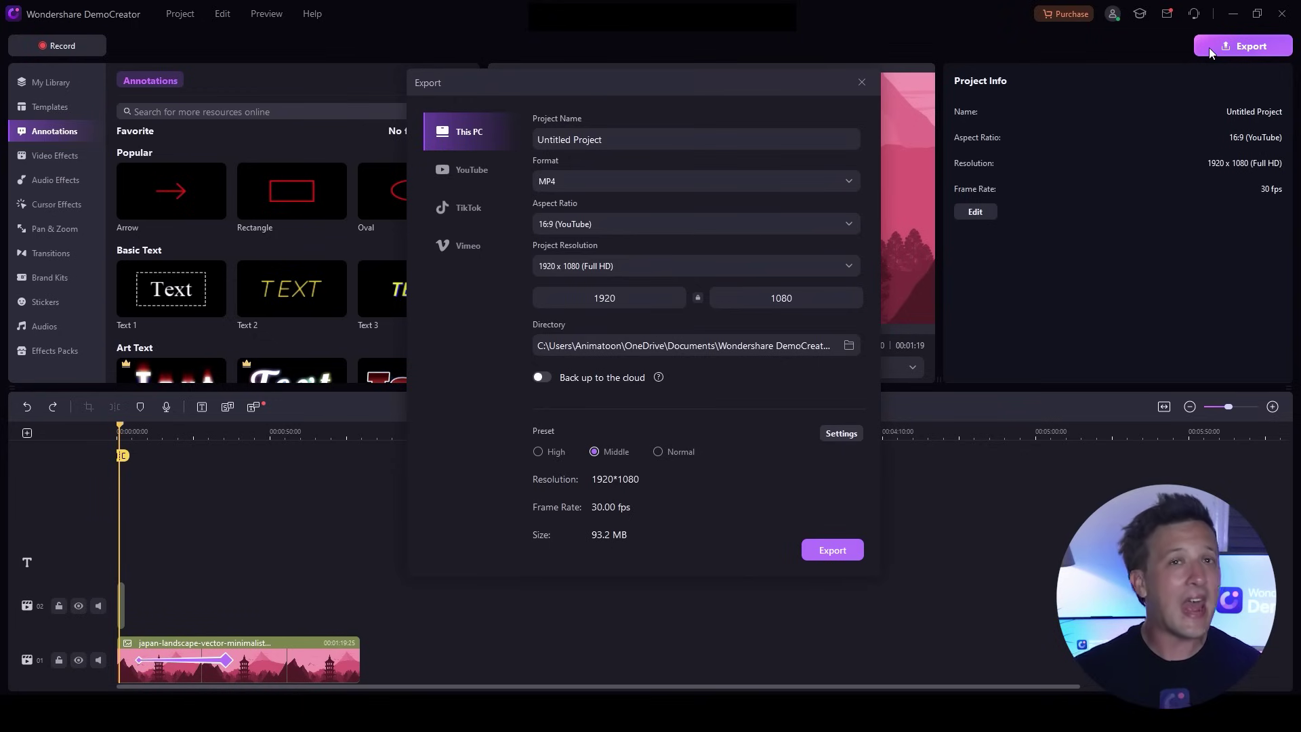
left_click(467, 172)
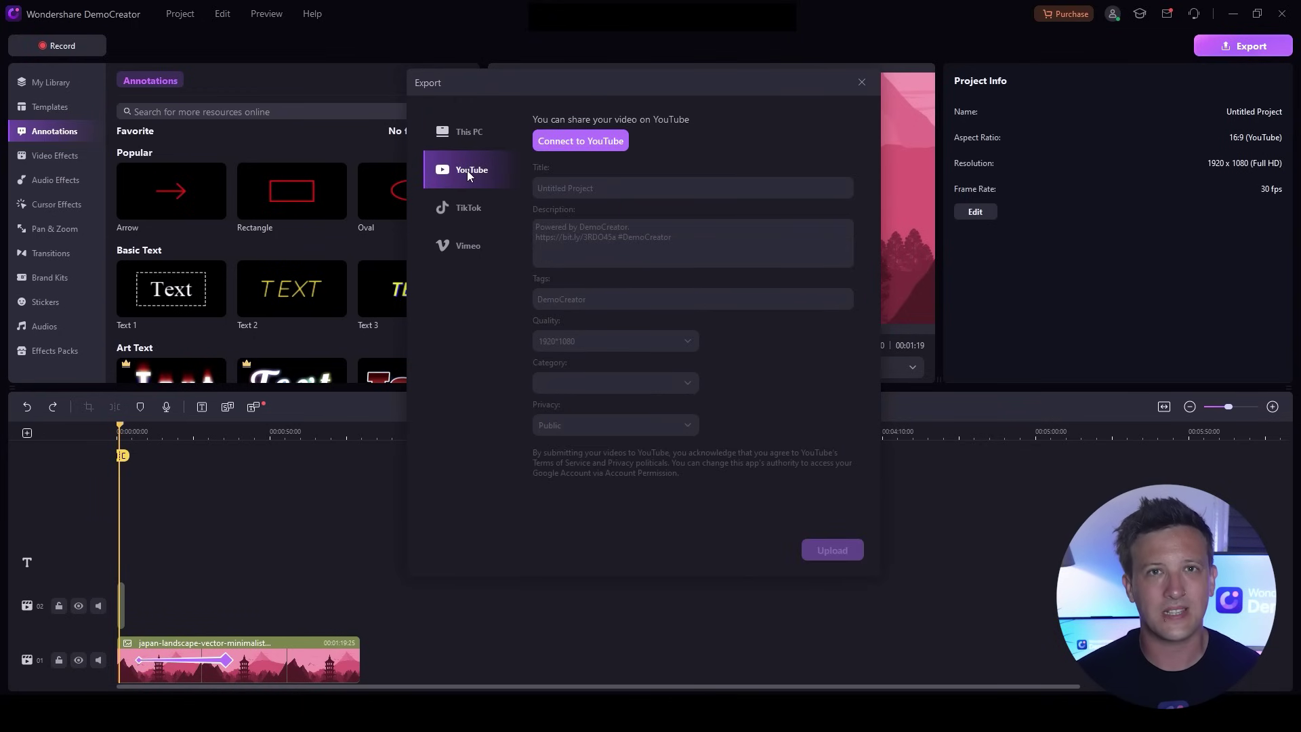